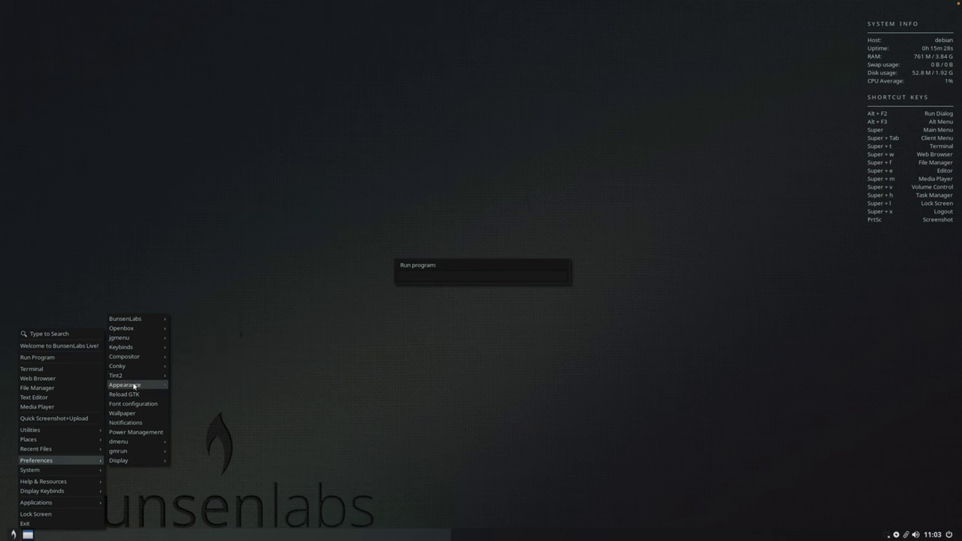
Open the Appearance settings and set BL-networks.png as the full-screen desktop wallpaper.
left_click(134, 387)
left_click(13, 534)
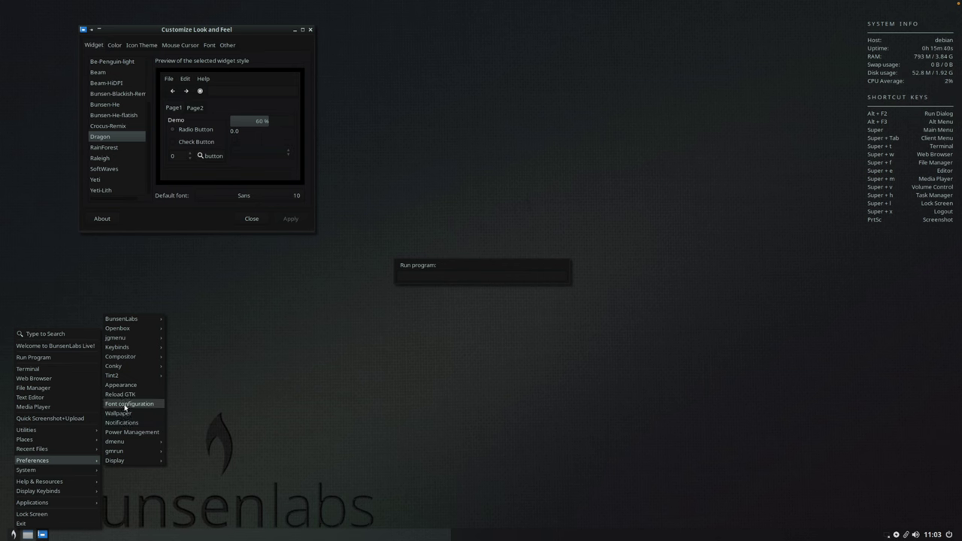
left_click(124, 414)
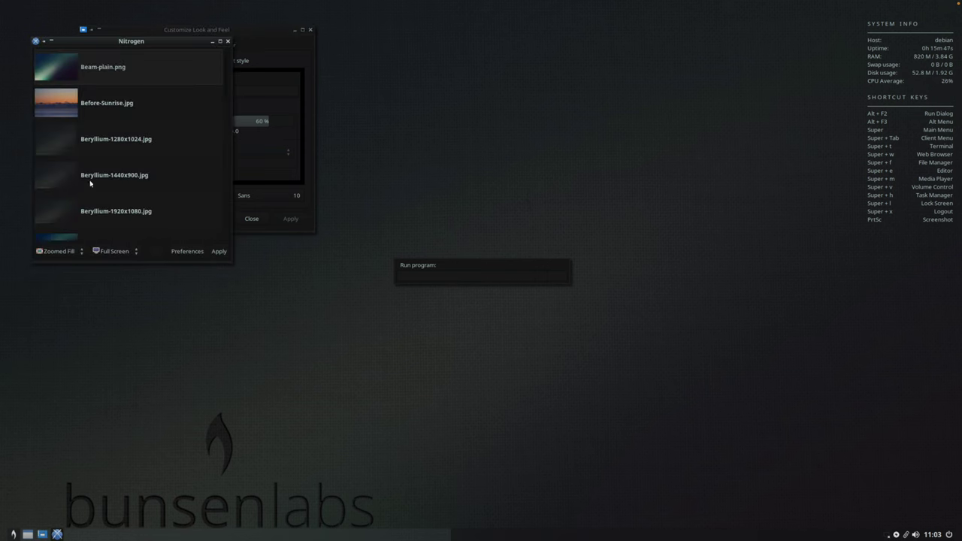
scroll(89, 184, "down", 5)
left_click(68, 203)
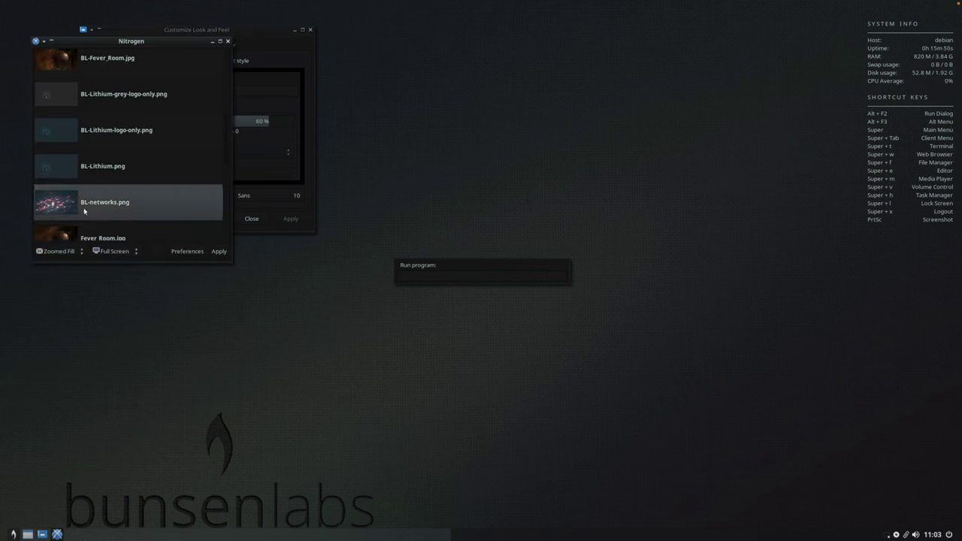
left_click(216, 254)
Look through the Preferences and System entries, including the favourite packages for installation, and open Edit Debian Alternatives.
right_click(18, 460)
mouse_move(34, 460)
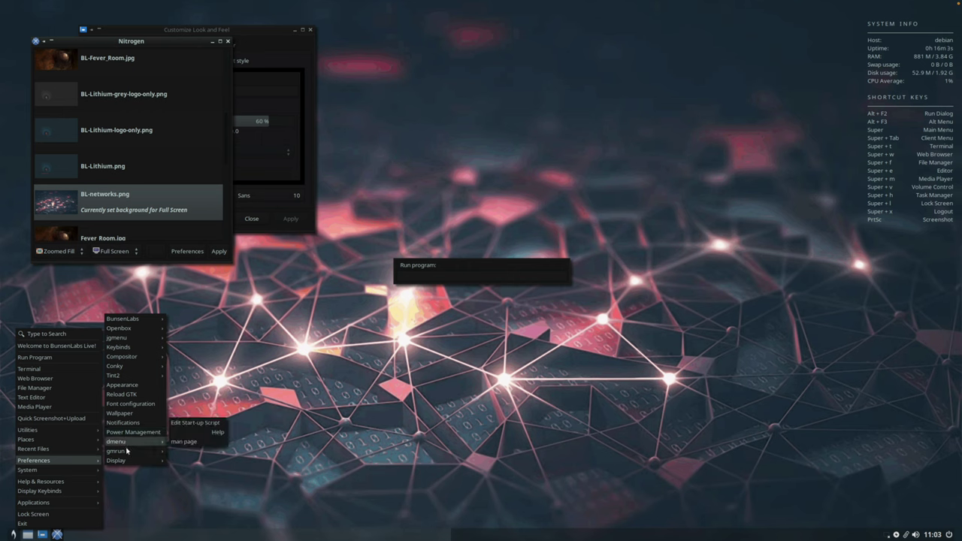
mouse_move(127, 451)
mouse_move(76, 474)
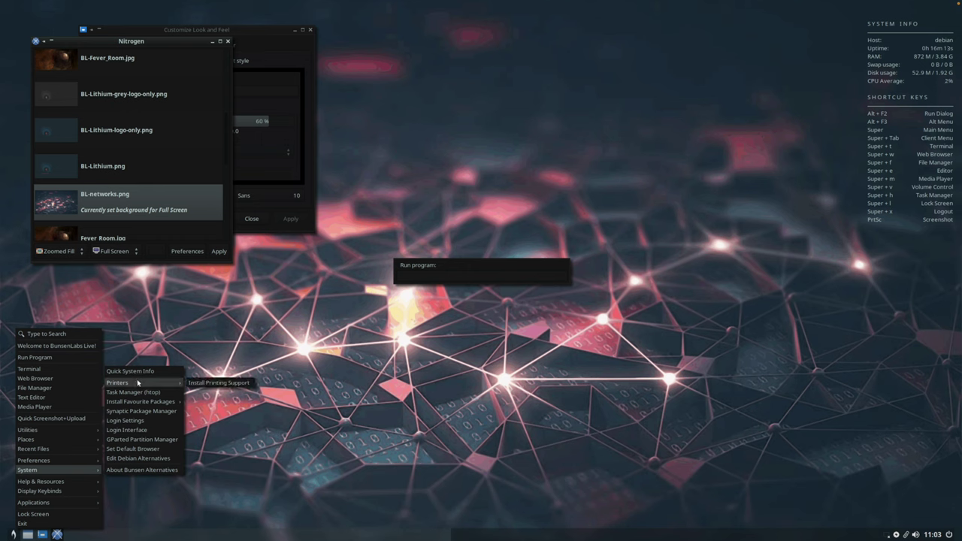
mouse_move(138, 403)
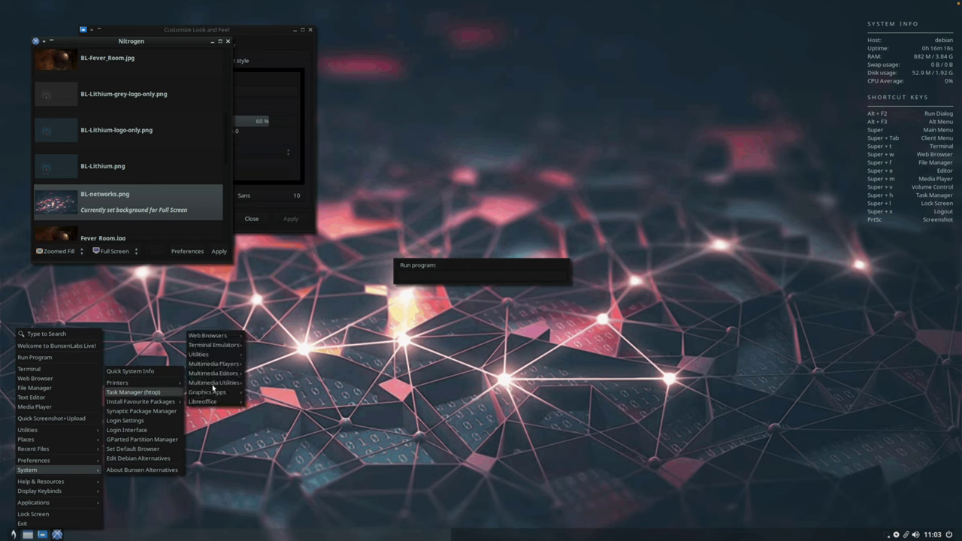
mouse_move(214, 338)
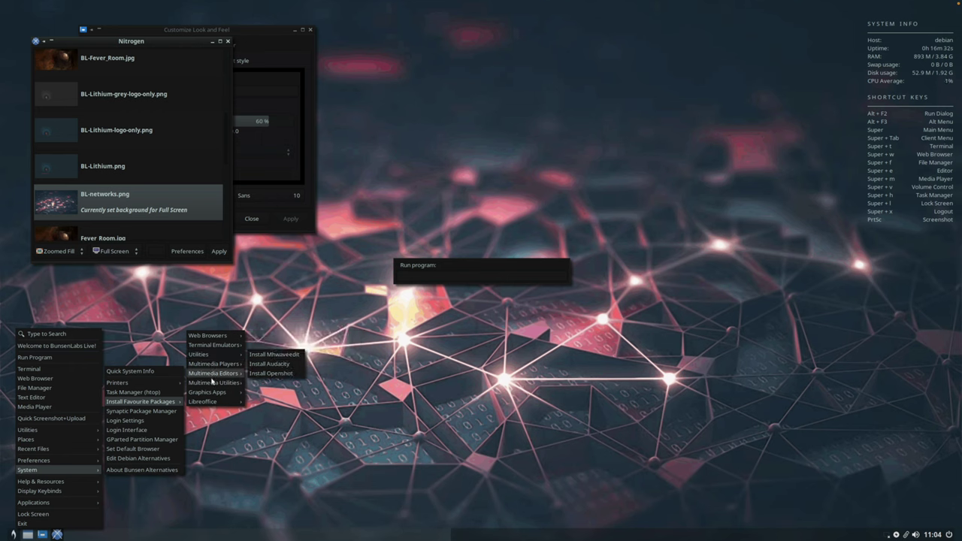
mouse_move(212, 384)
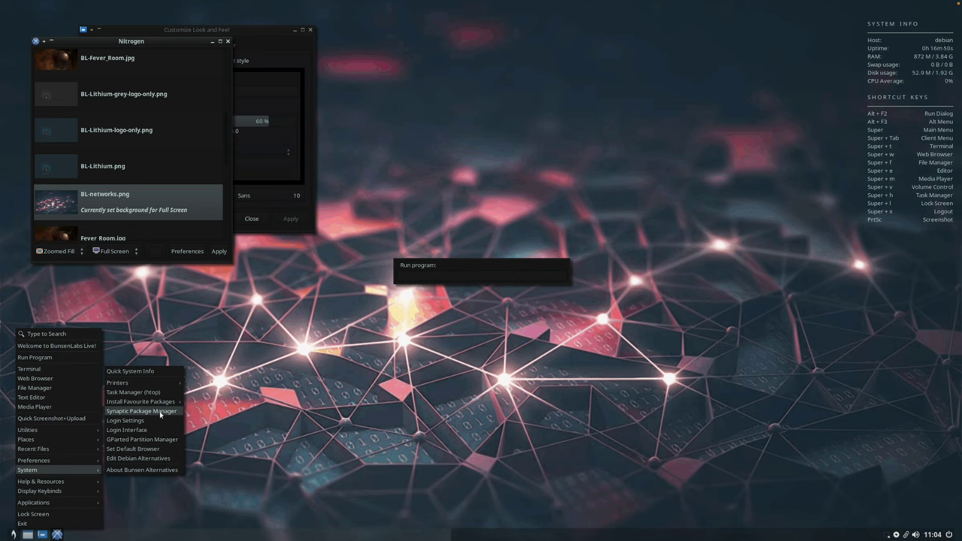
left_click(150, 460)
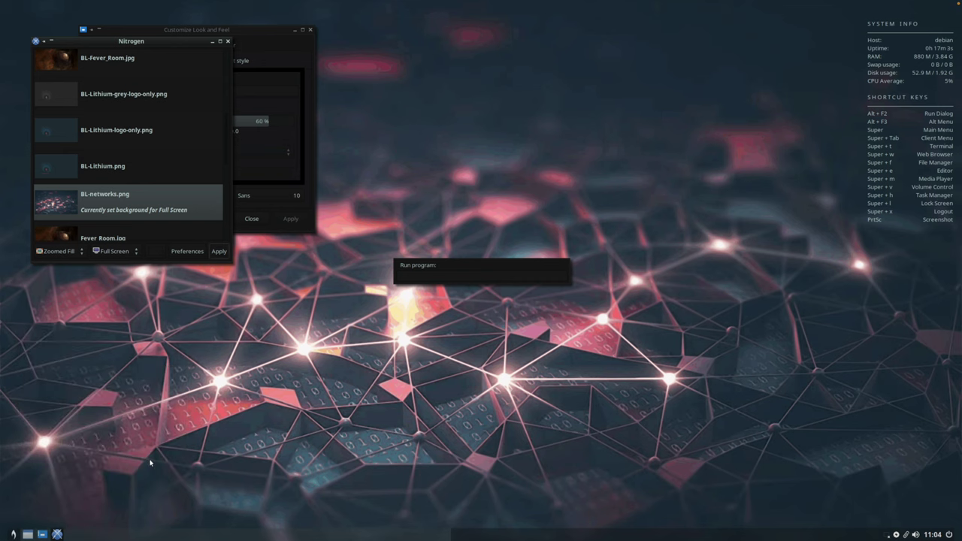
Look through the help, keybind and application categories, and open Quick System Info.
left_click(13, 535)
mouse_move(25, 481)
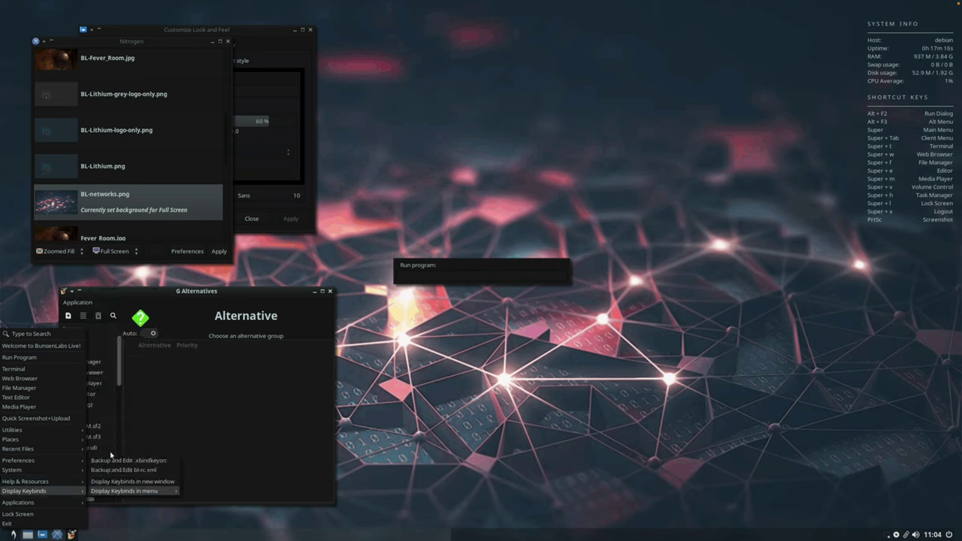
mouse_move(66, 502)
mouse_move(113, 438)
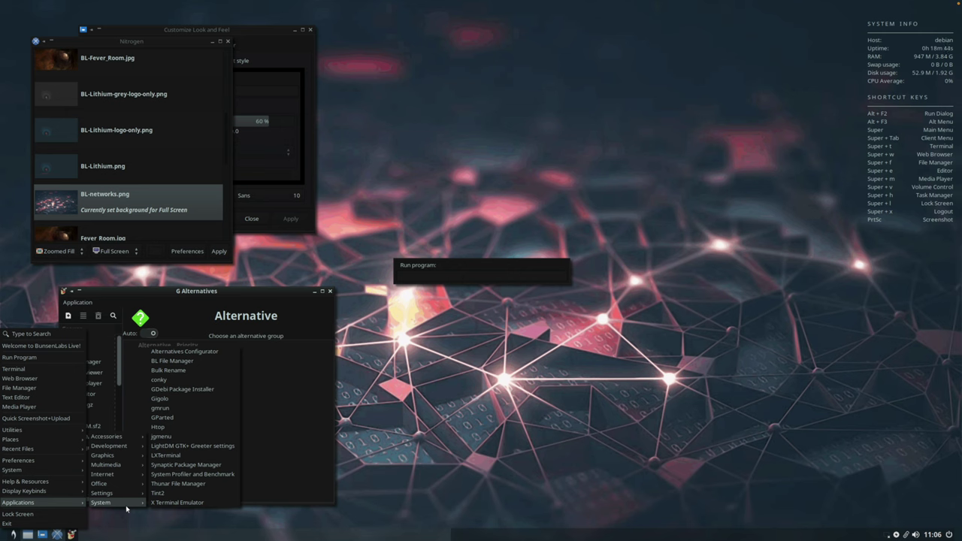
mouse_move(60, 472)
left_click(114, 371)
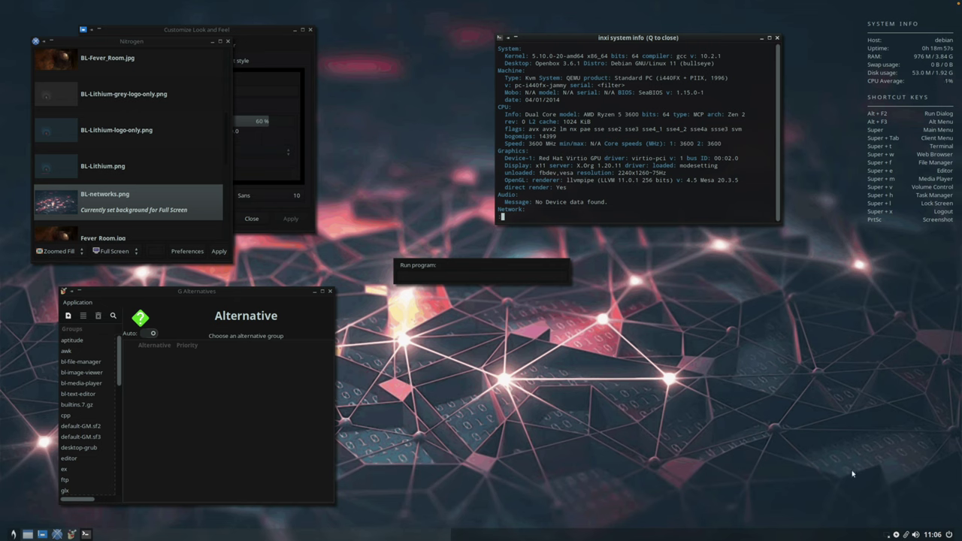
Open the Power Manager settings and review the Display and Security options.
left_click(896, 535)
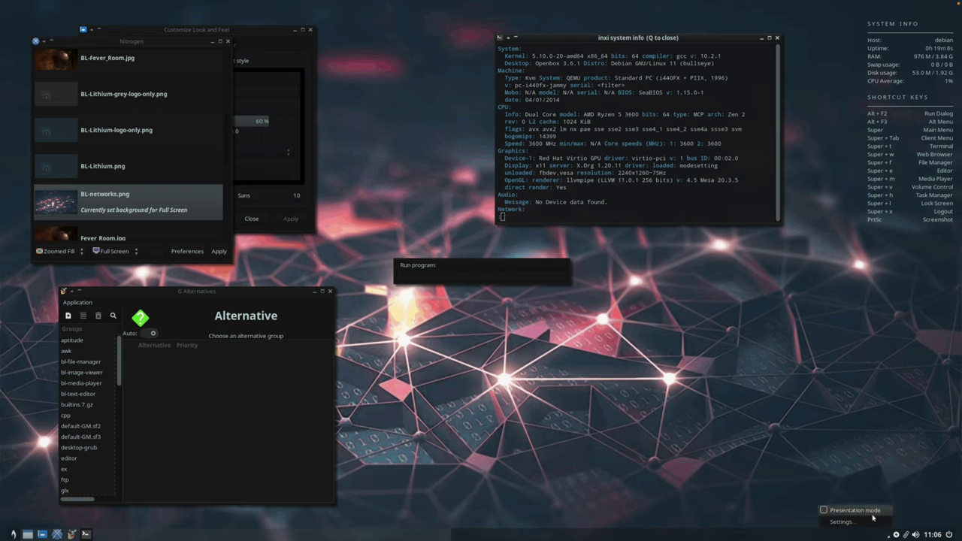
left_click(872, 522)
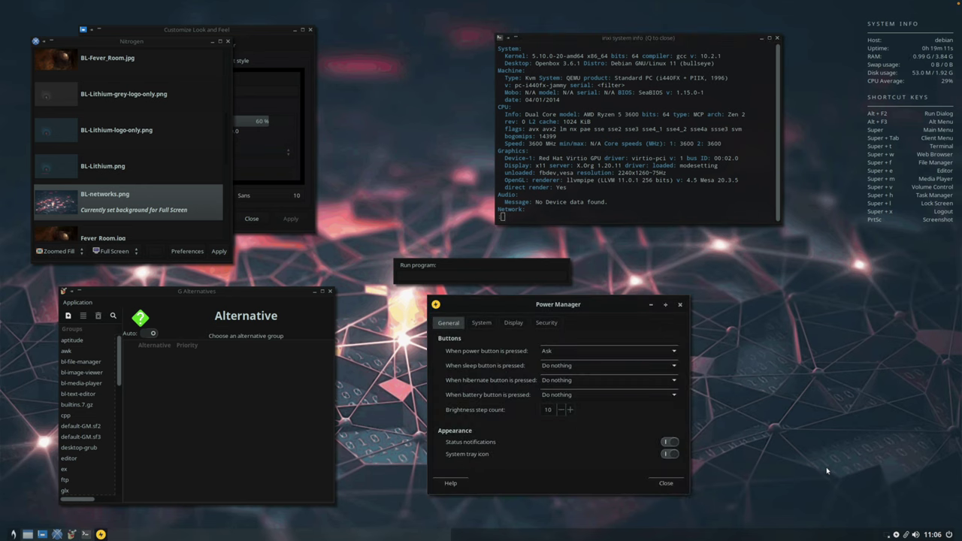
scroll(548, 324, "down", 2)
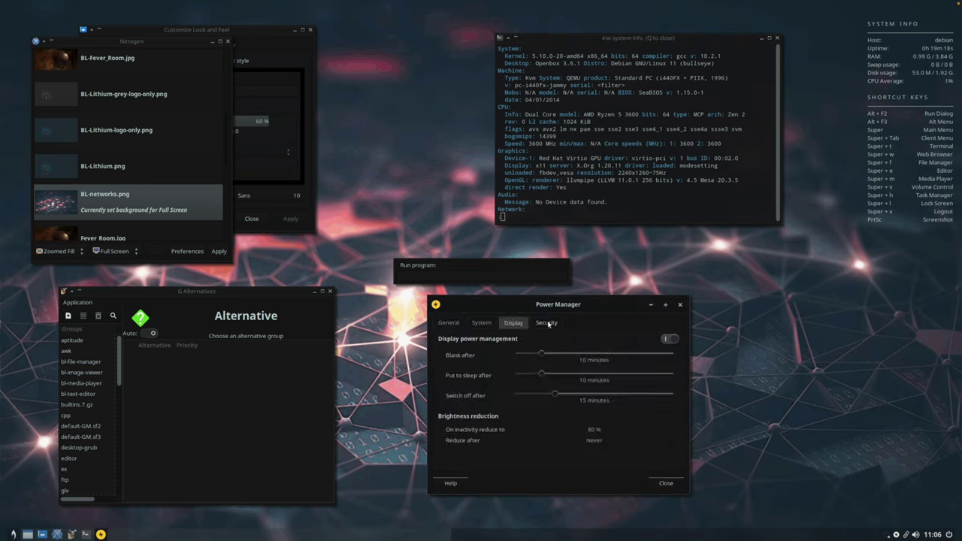
scroll(548, 324, "down", 1)
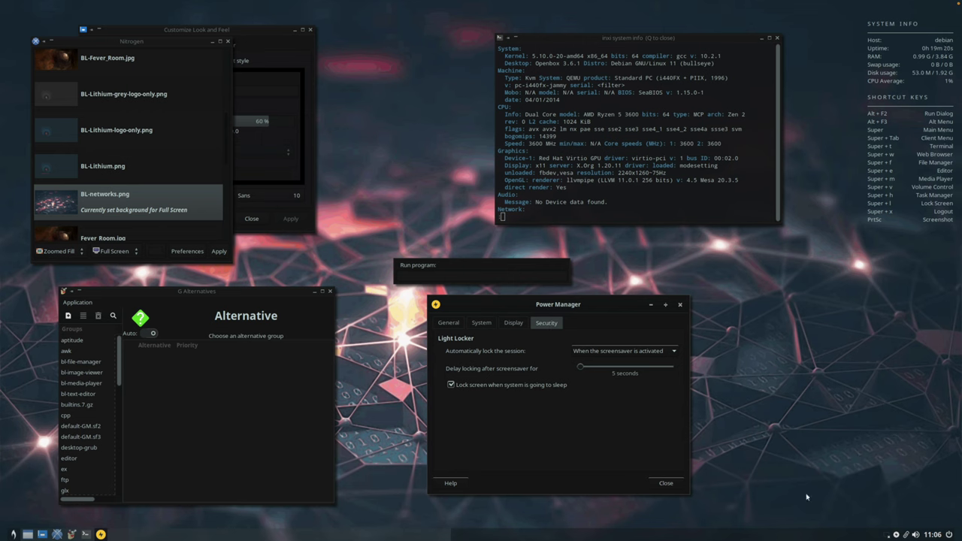
Check the clipboard options, volume control, calendar and session exit options, dismissing the exit dialog.
left_click(906, 534)
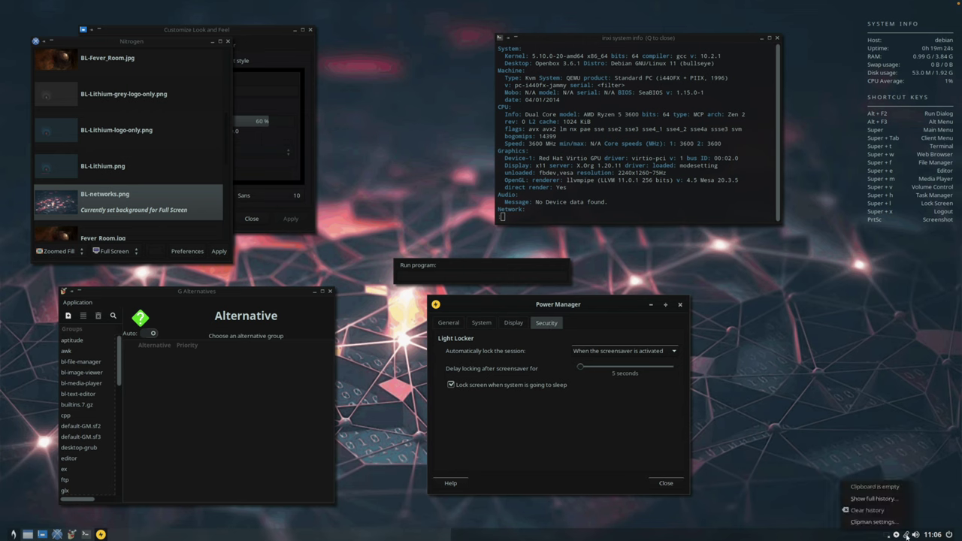
left_click(930, 501)
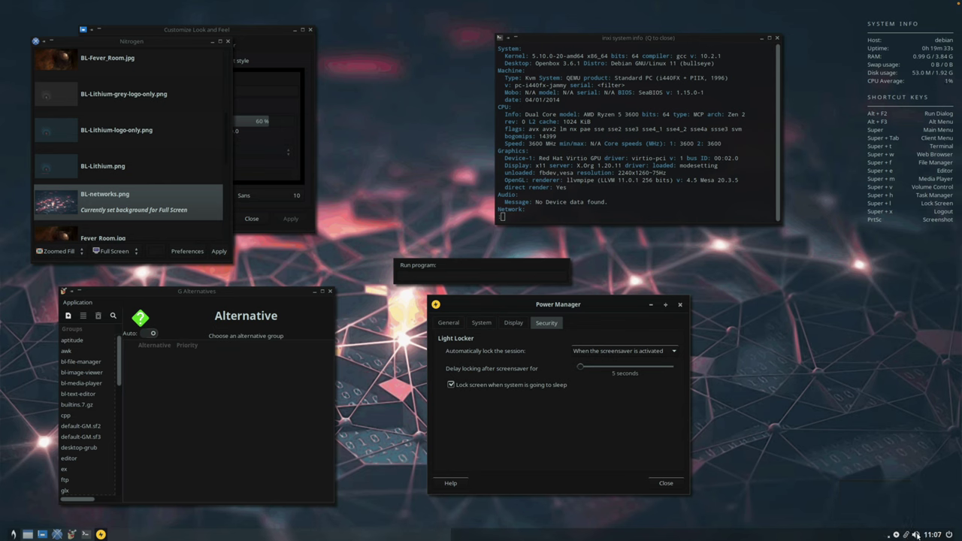
left_click(916, 534)
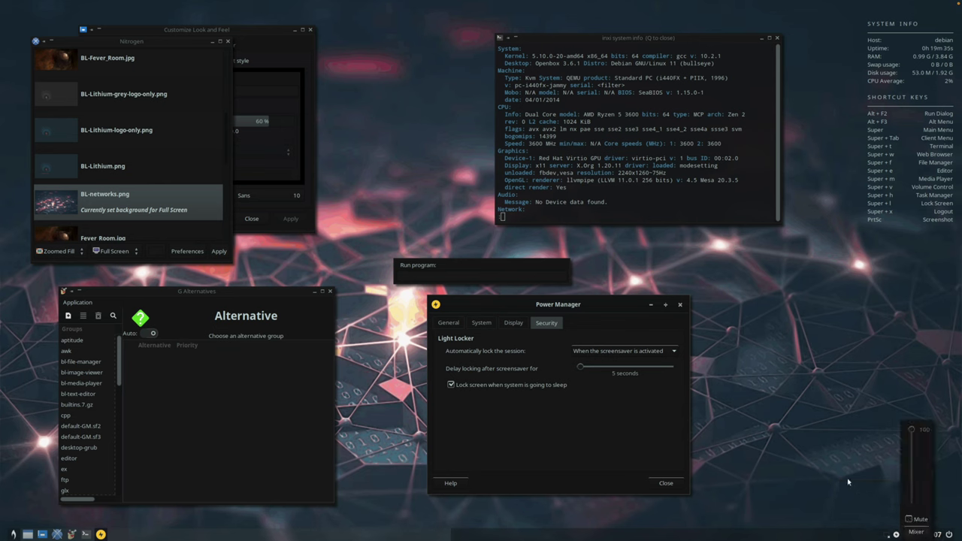
left_click(910, 534)
left_click(932, 535)
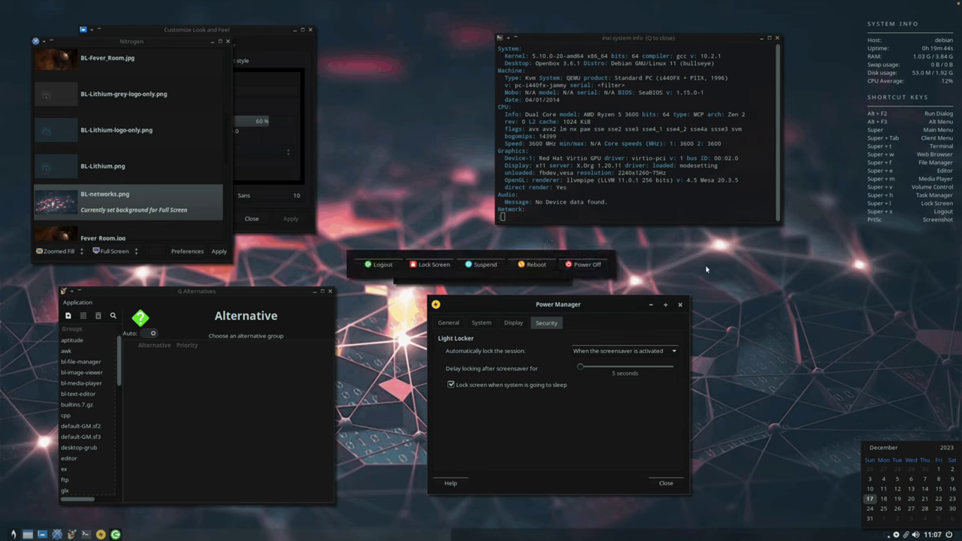
key("Escape")
key("alt+F2")
Look over the desktop menu's Utilities and Help & Resources entries, and dismiss the menu.
right_click(738, 313)
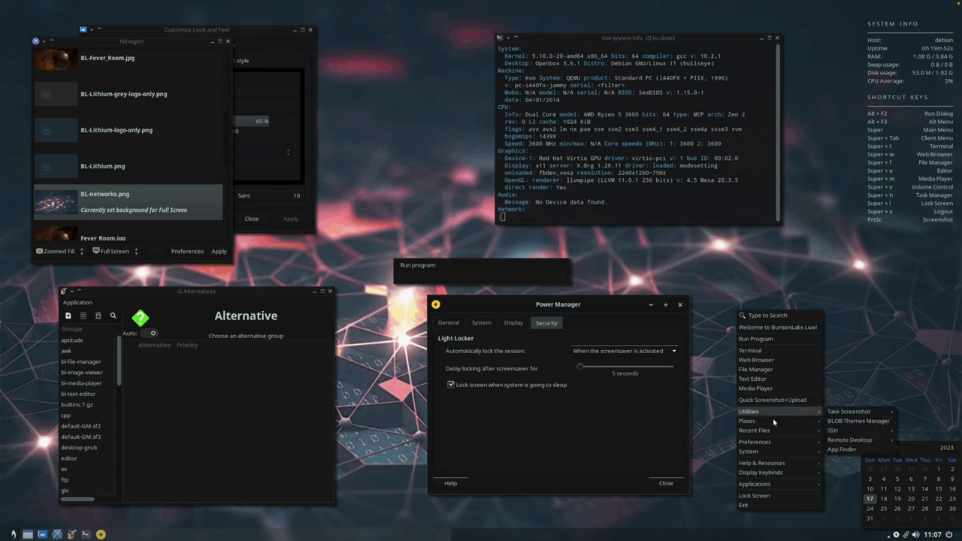
mouse_move(760, 463)
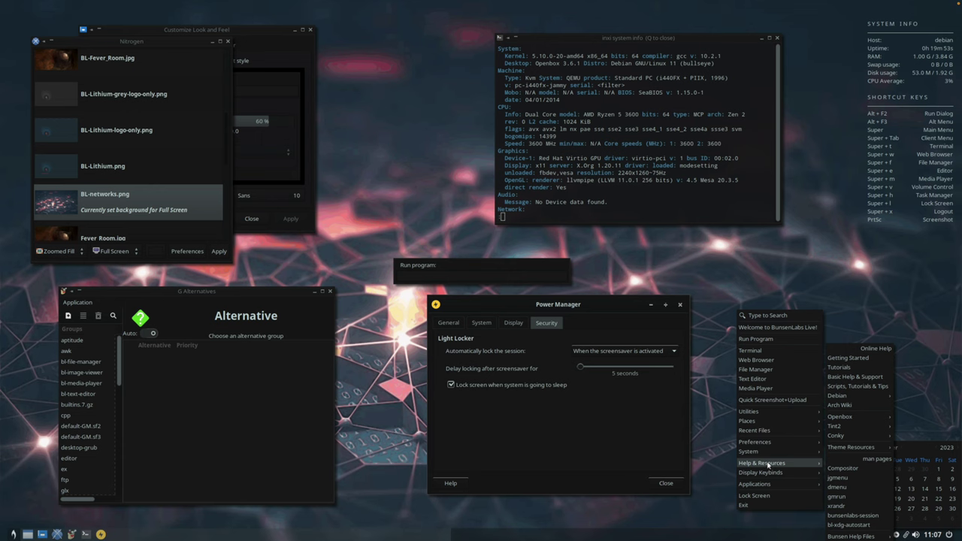
right_click(800, 268)
right_click(805, 267)
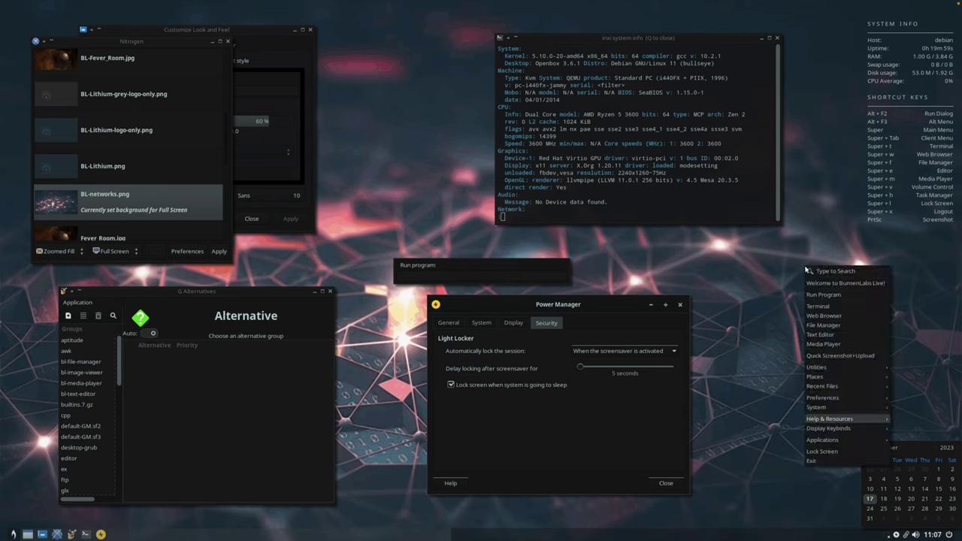
left_click(444, 201)
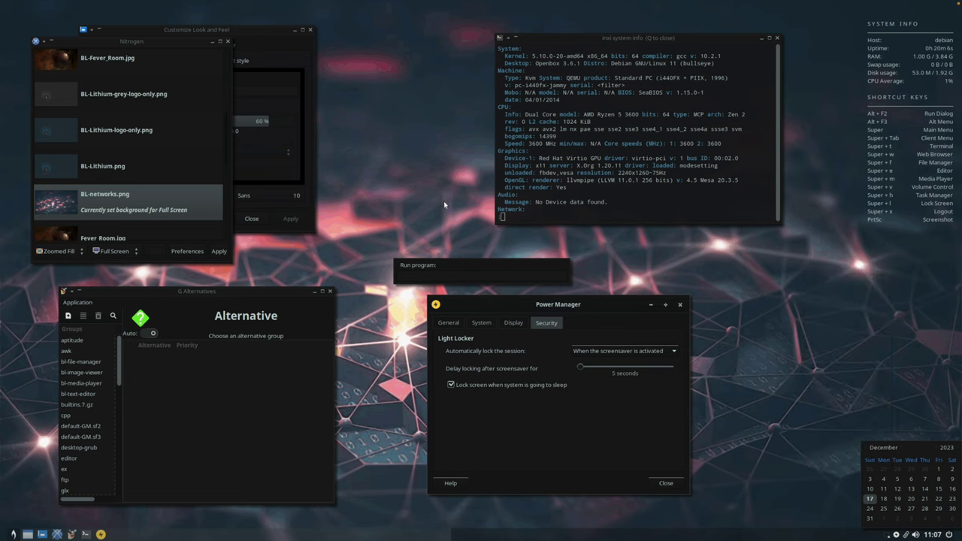
Close the Nitrogen, Customize Look and Feel, G Alternatives, Power Manager and inxi windows, and hide the calendar.
left_click(228, 42)
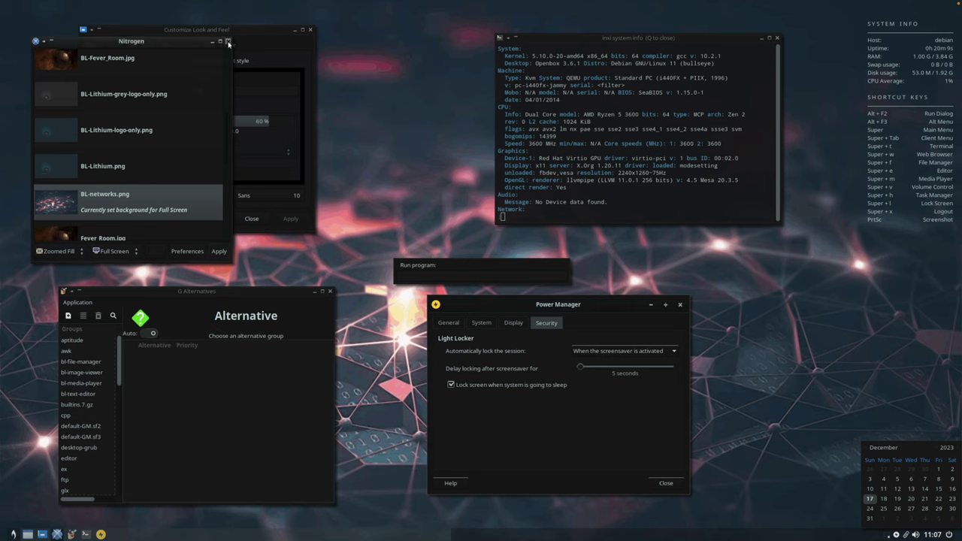
left_click(310, 31)
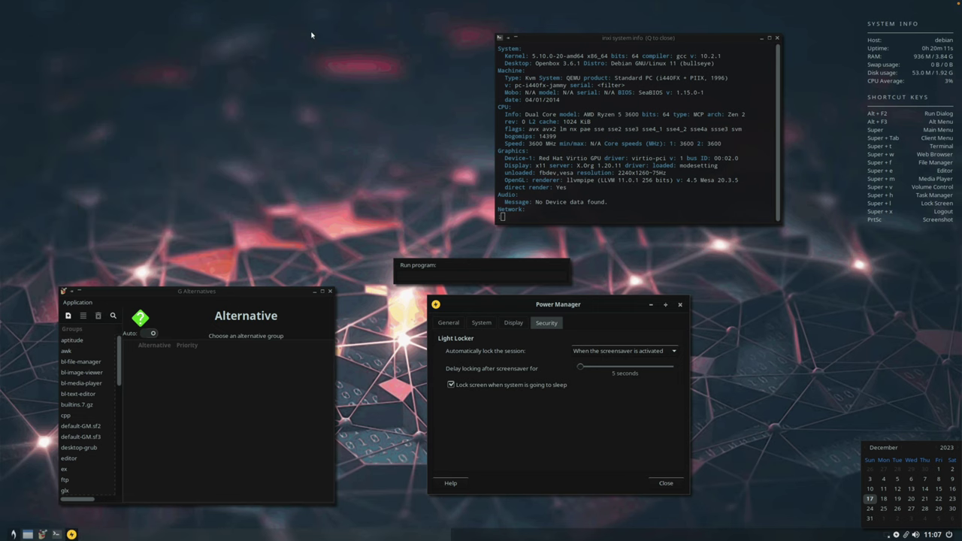
left_click(329, 291)
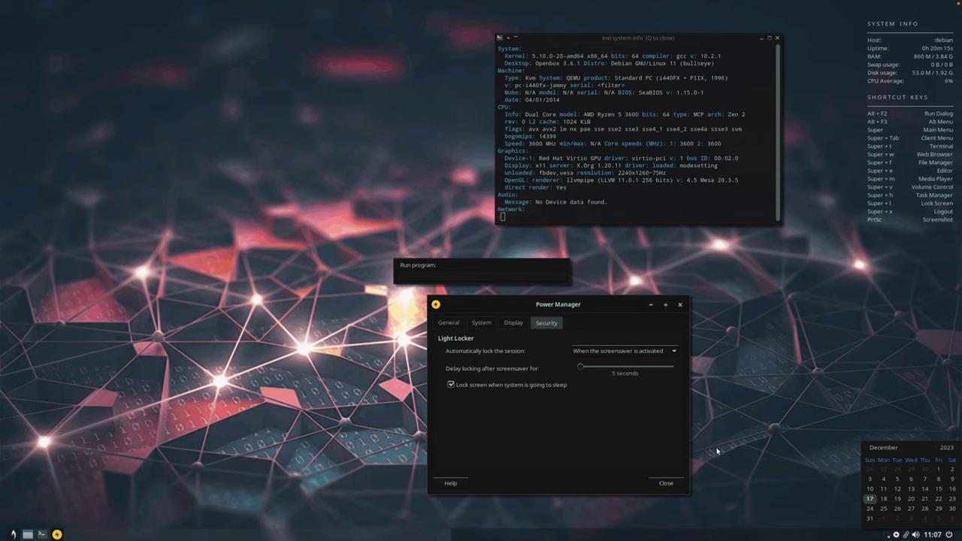
left_click(665, 482)
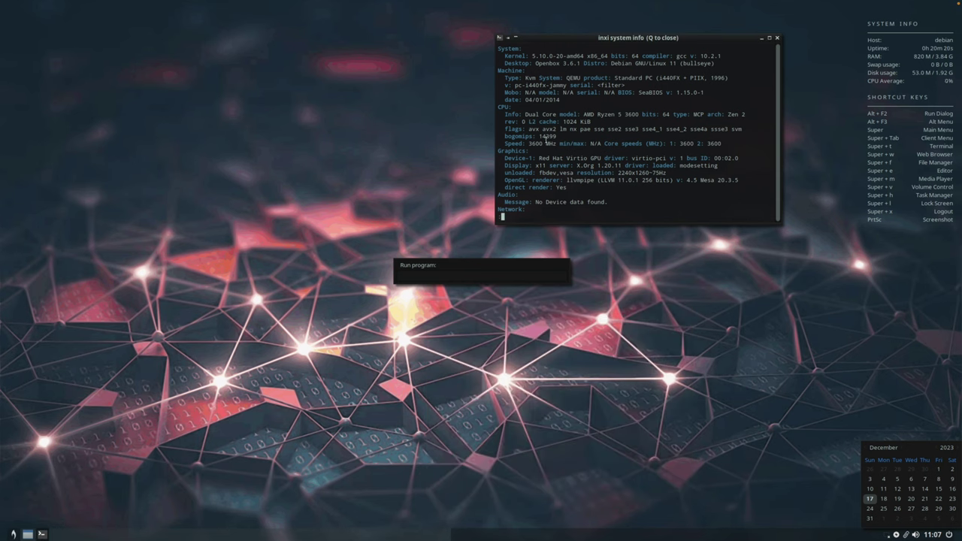
left_click(777, 37)
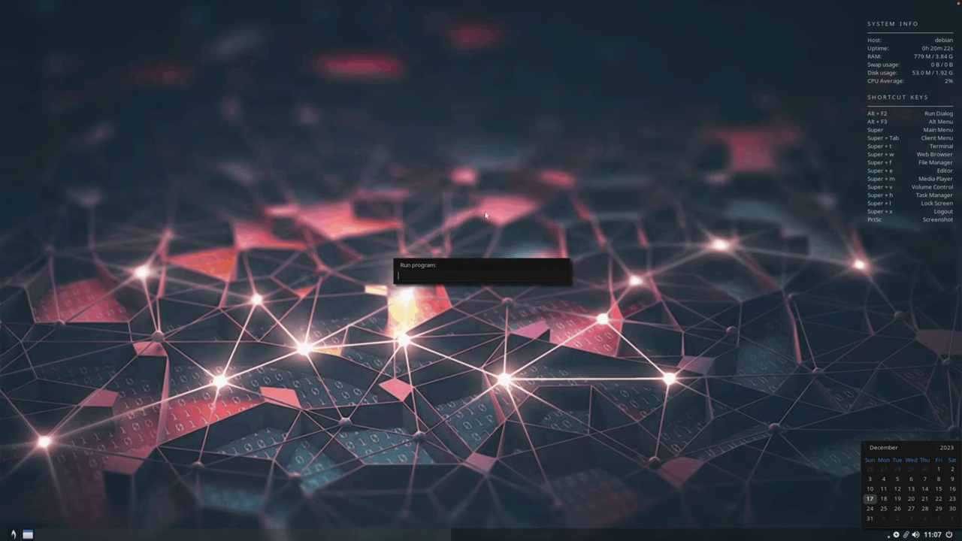
left_click(939, 534)
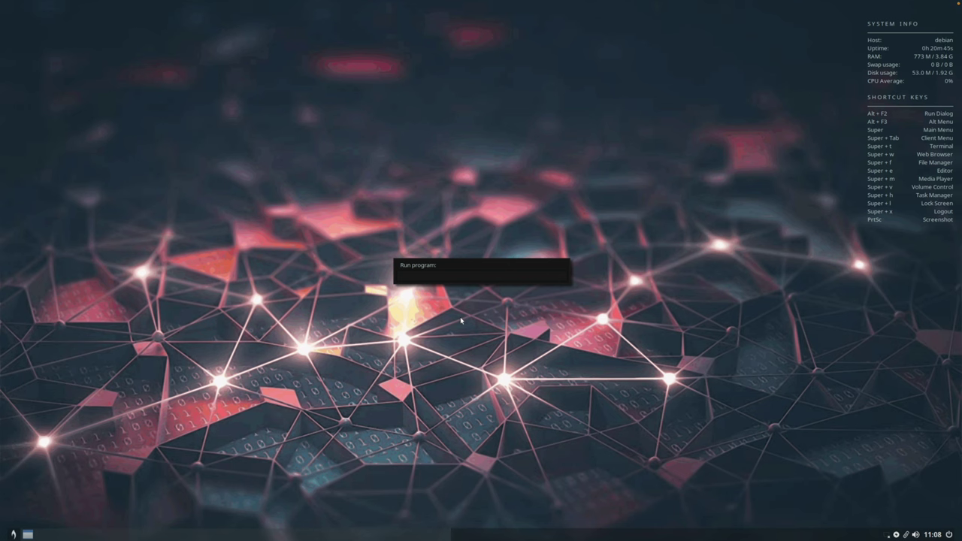
Open the session exit dialog and power off the system.
key("super+x")
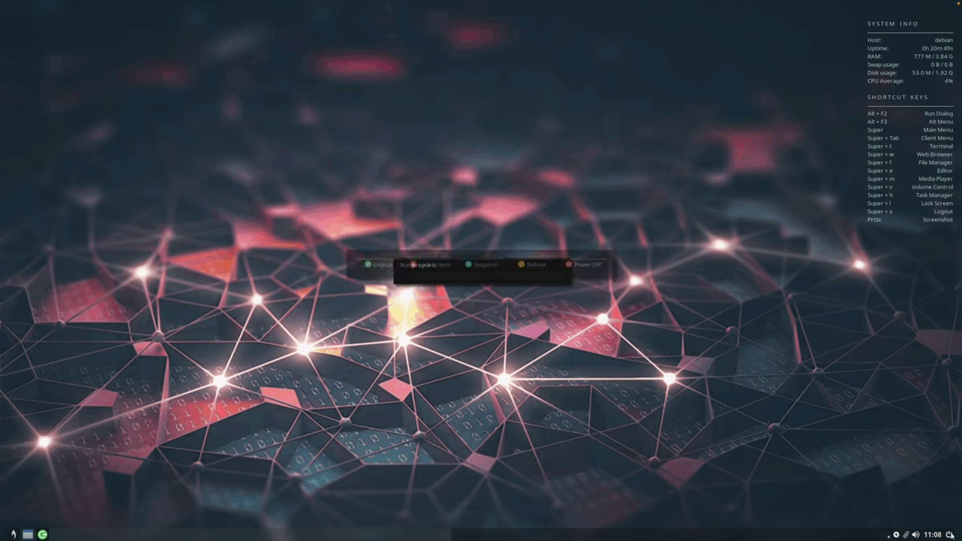
left_click(592, 266)
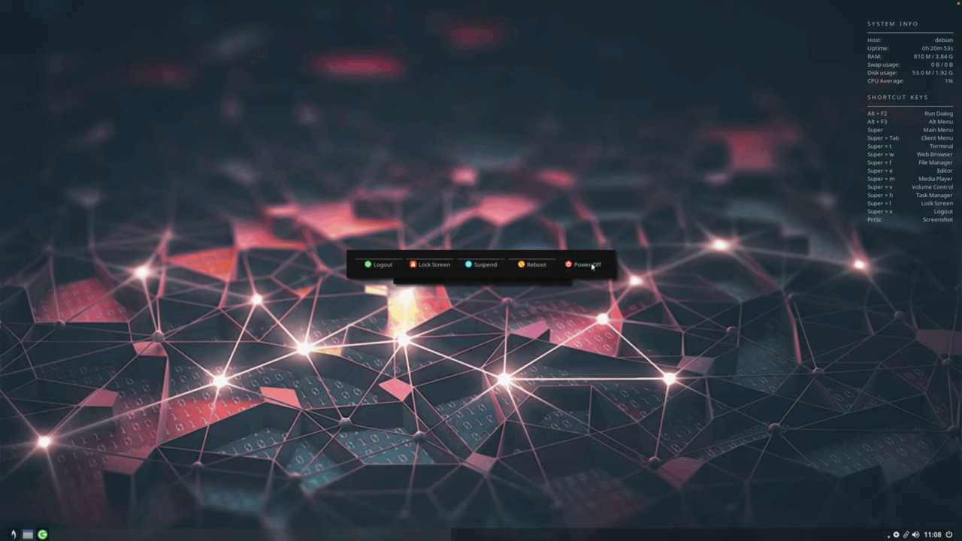